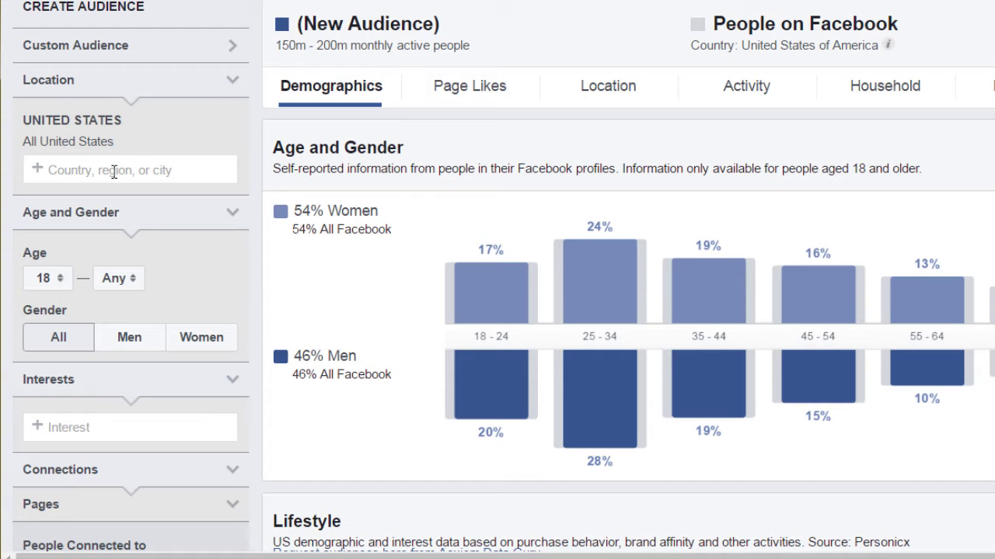
- Add Cholesterol as an interest for the new United States audience
scroll(260, 181, "down", 1)
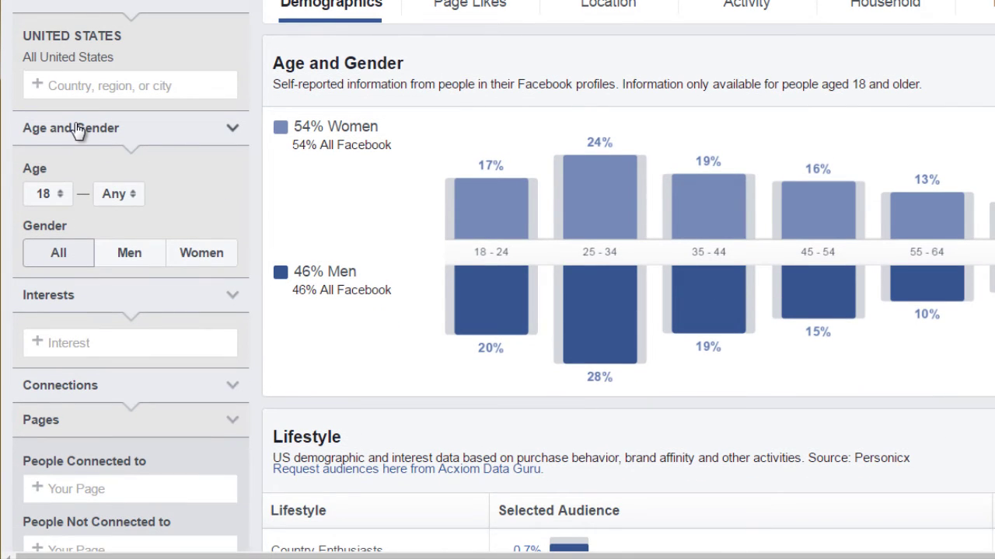
scroll(231, 199, "down", 3)
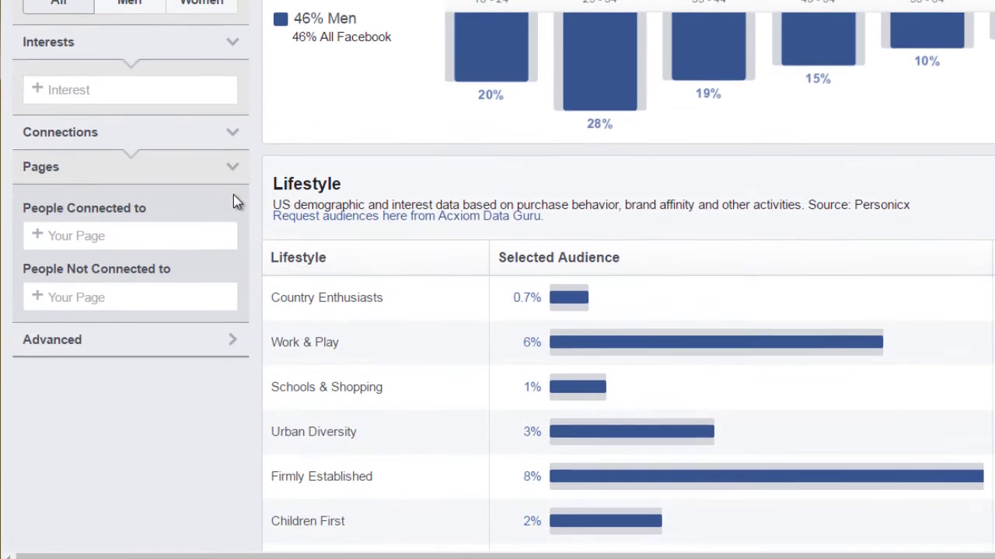
left_click(108, 93)
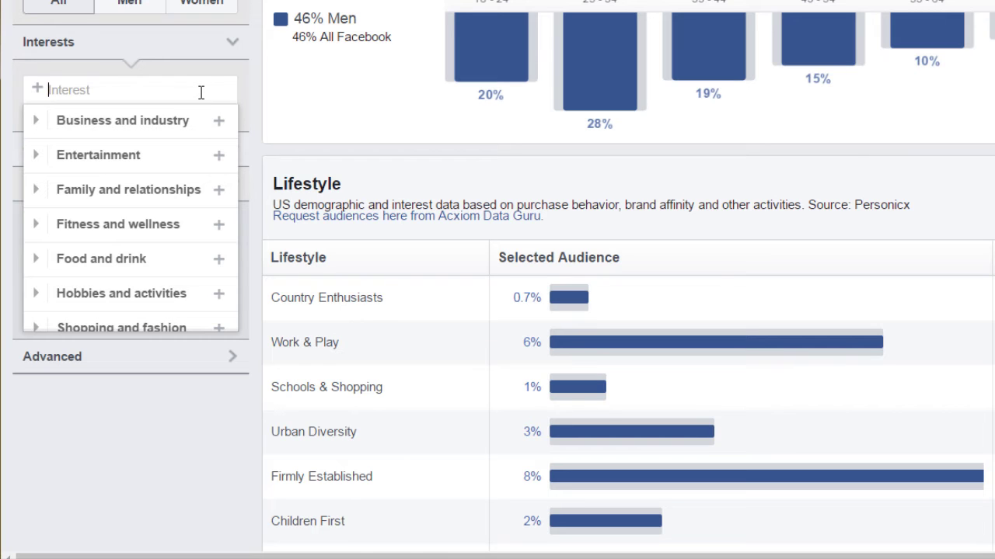
type("cholesterol")
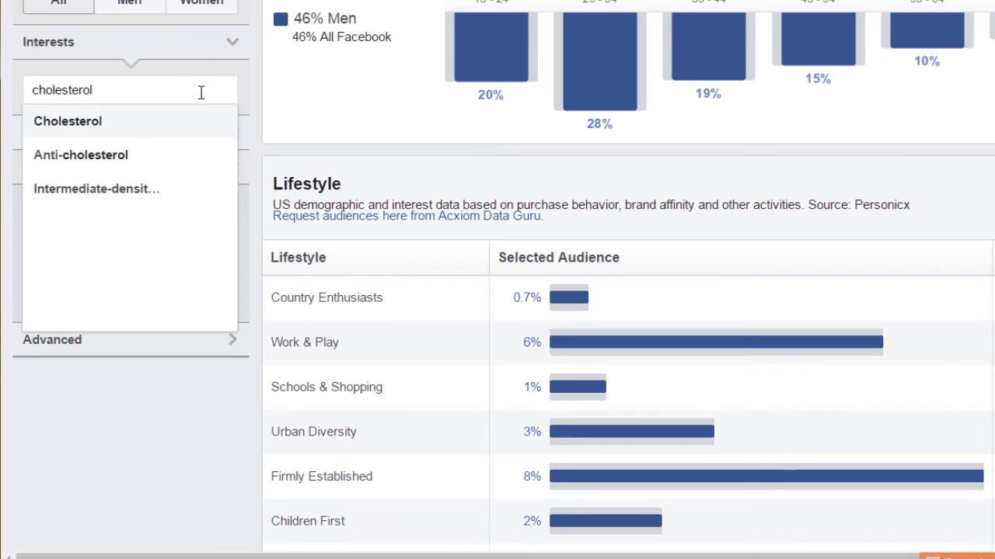
left_click(89, 128)
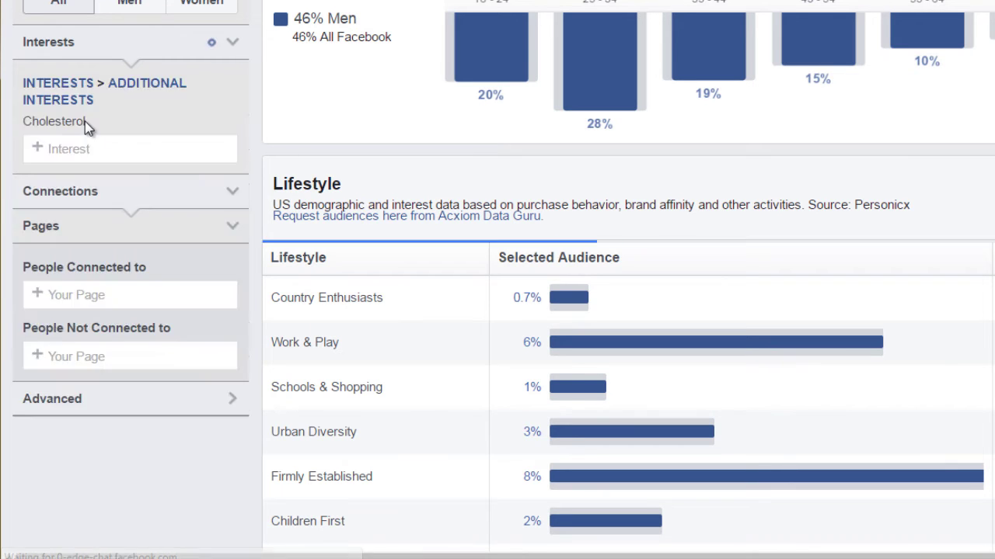
left_click(261, 127)
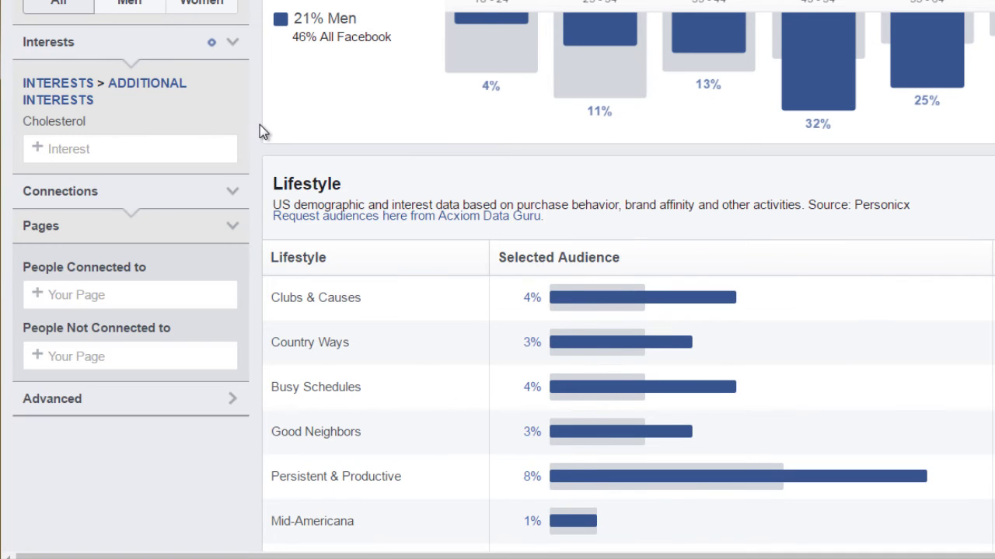
- Examine the audience's age and gender breakdown, comparing women and men and checking the 45–54 and 55–64 groups
scroll(261, 127, "down", 2)
scroll(261, 126, "up", 3)
scroll(260, 126, "up", 2)
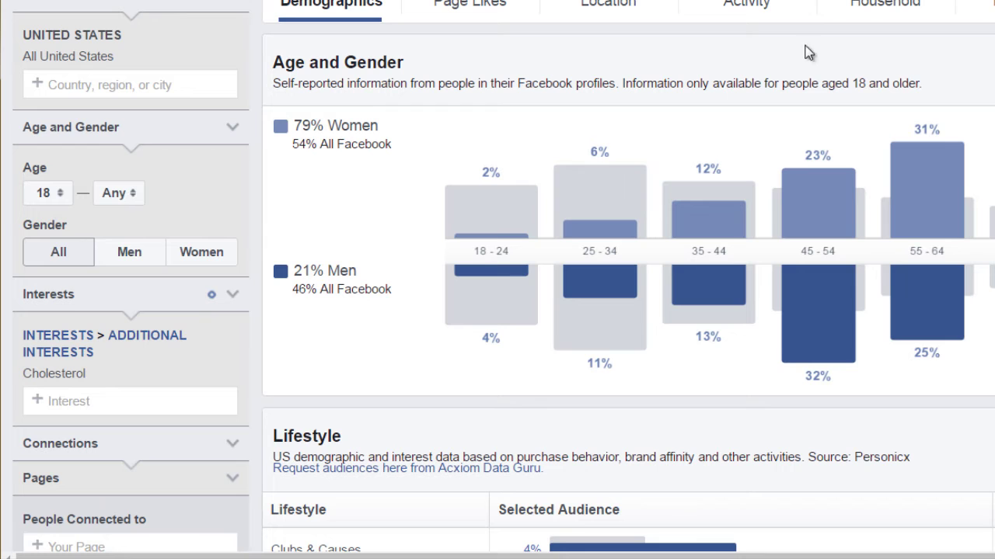
scroll(503, 276, "up", 1)
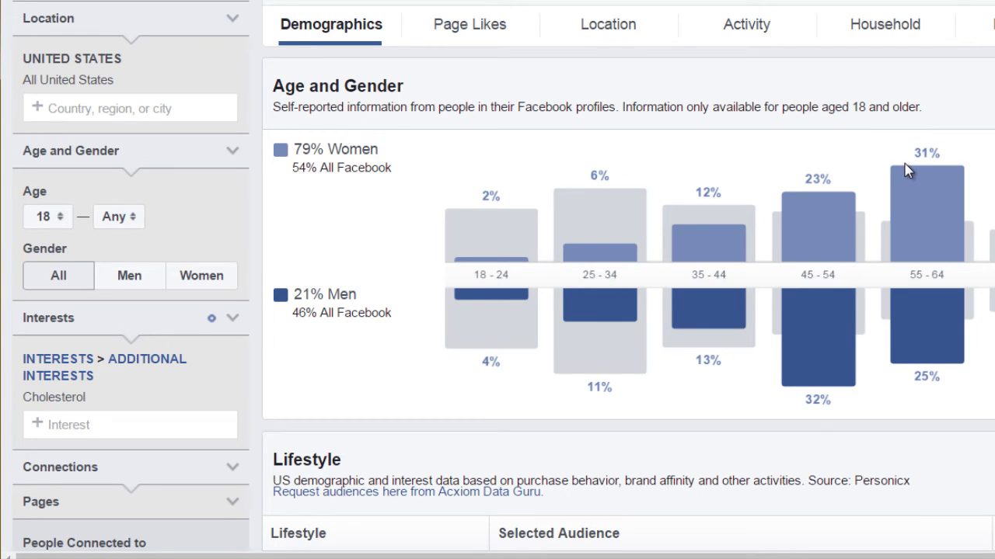
mouse_move(916, 272)
mouse_move(819, 318)
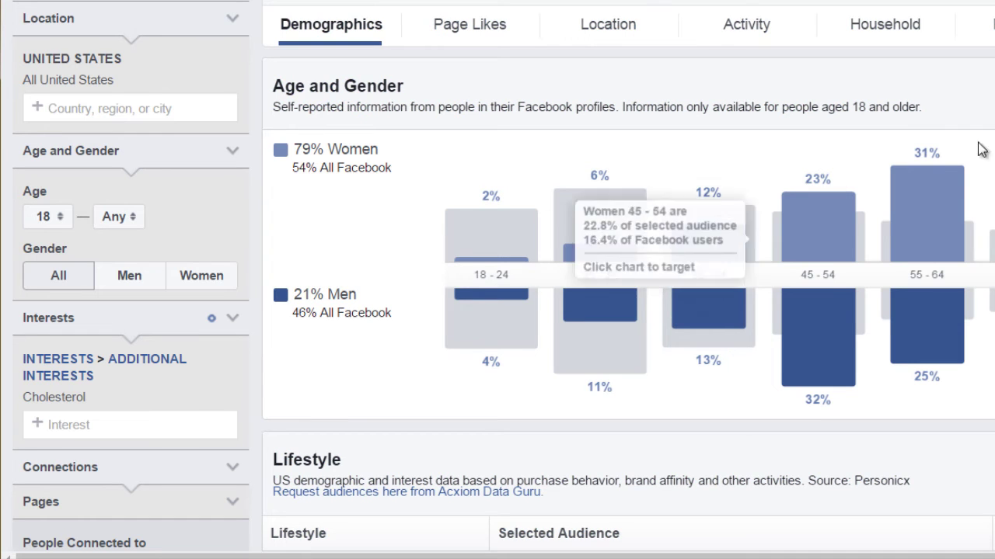
mouse_move(954, 194)
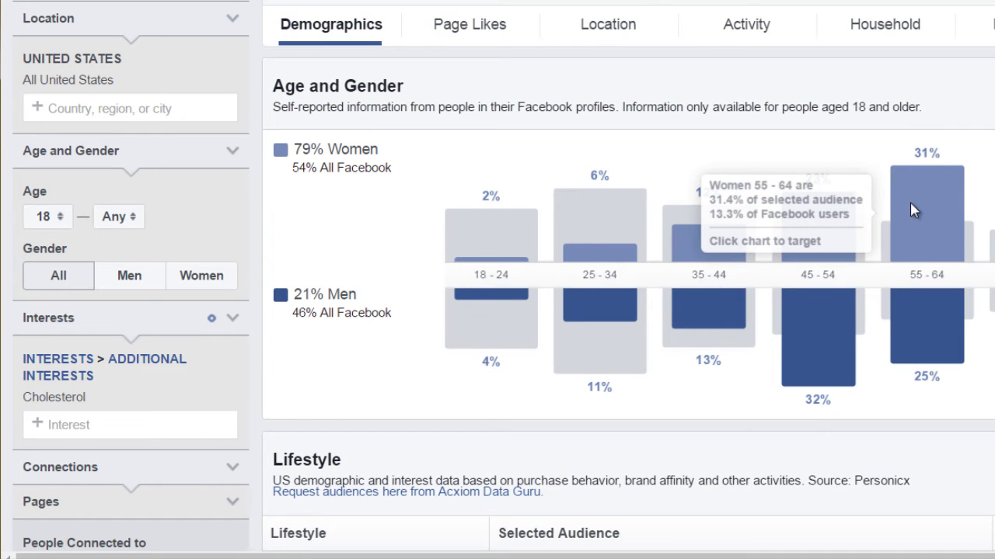
mouse_move(816, 240)
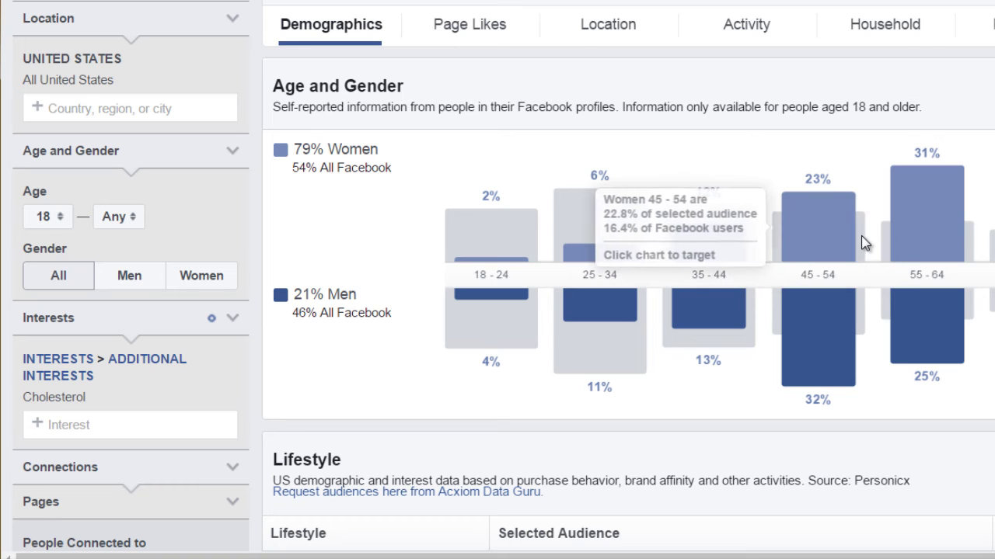
mouse_move(808, 293)
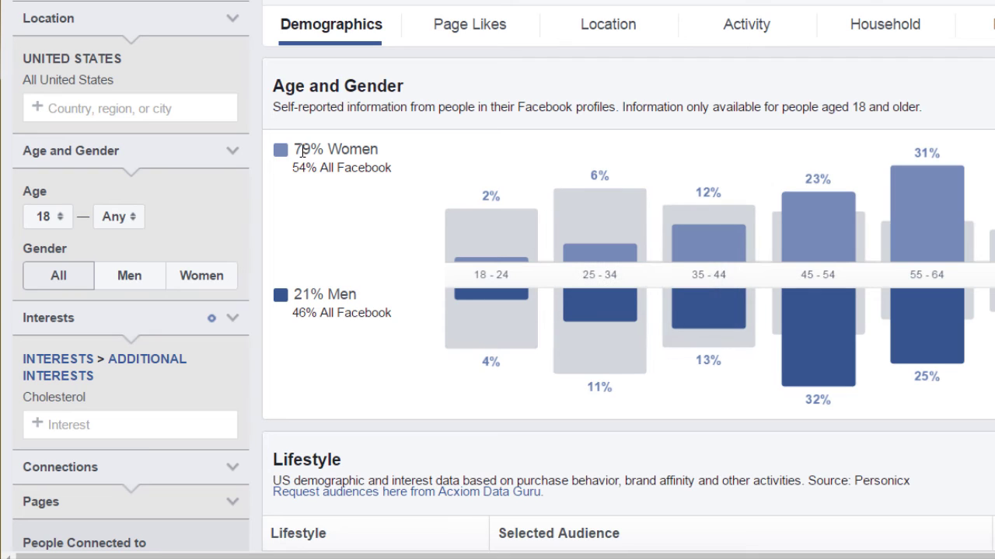
left_click_drag(294, 149, 320, 287)
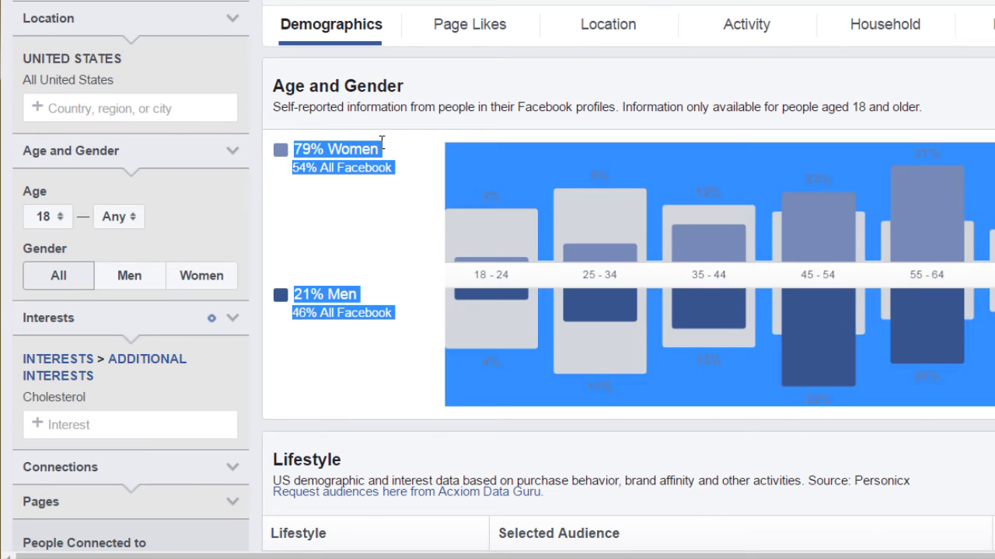
left_click(305, 296)
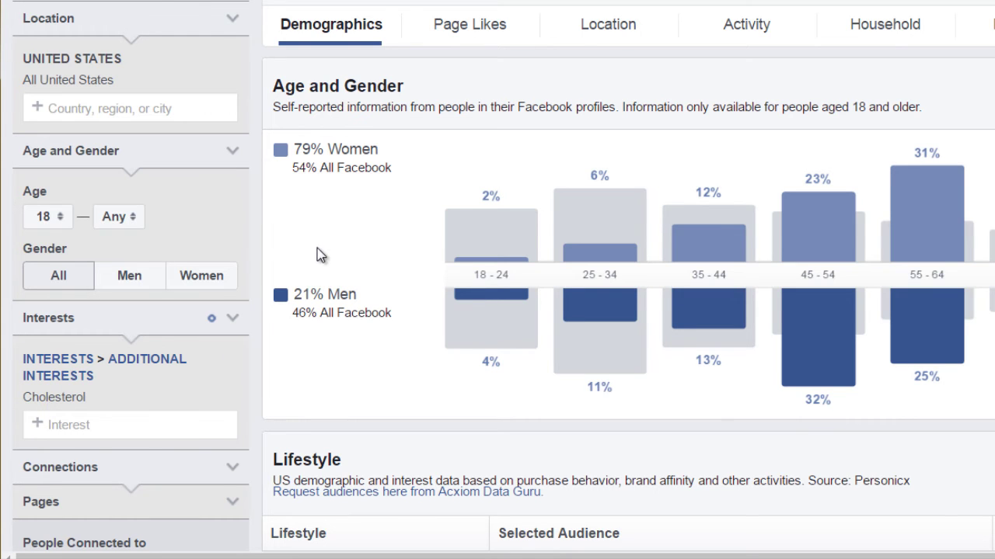
scroll(319, 236, "down", 3)
scroll(339, 226, "up", 1)
scroll(338, 227, "up", 3)
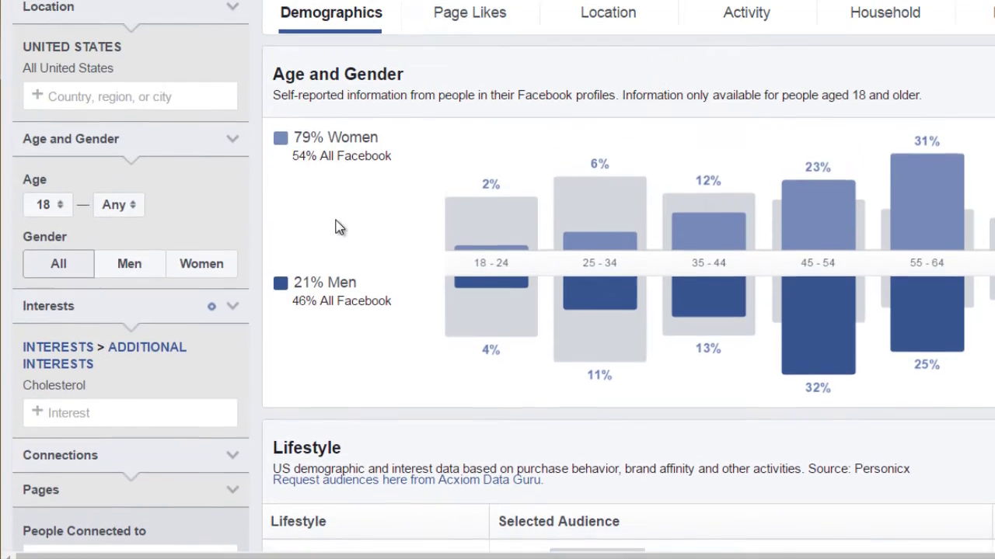
- Examine the audience's lifestyle, relationship status, education level and job title breakdowns
scroll(338, 226, "down", 6)
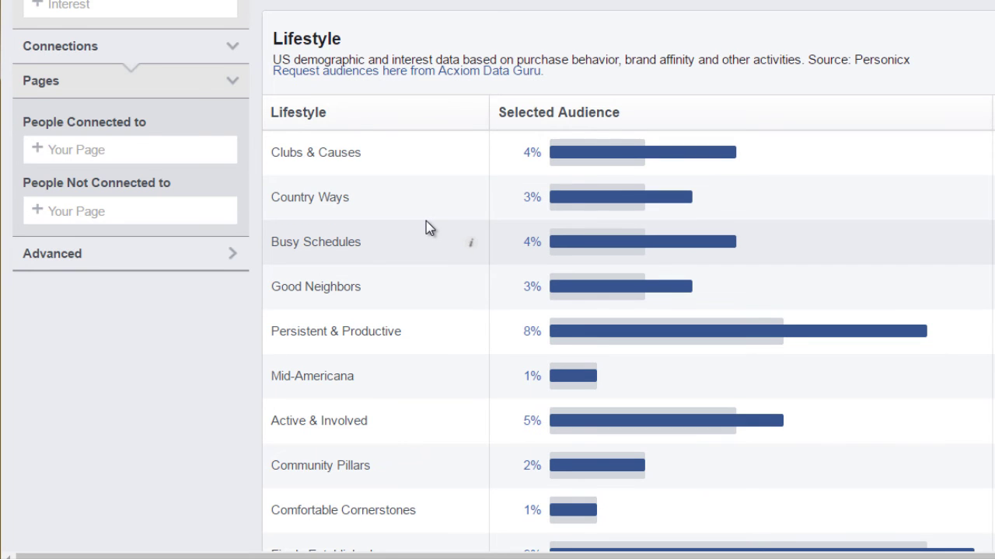
scroll(426, 221, "down", 3)
scroll(426, 221, "down", 3)
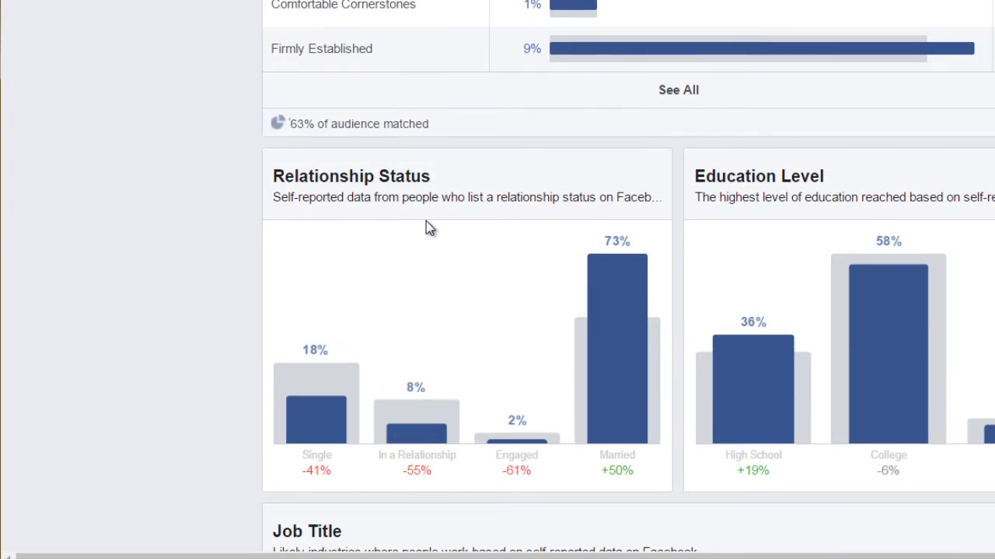
mouse_move(642, 300)
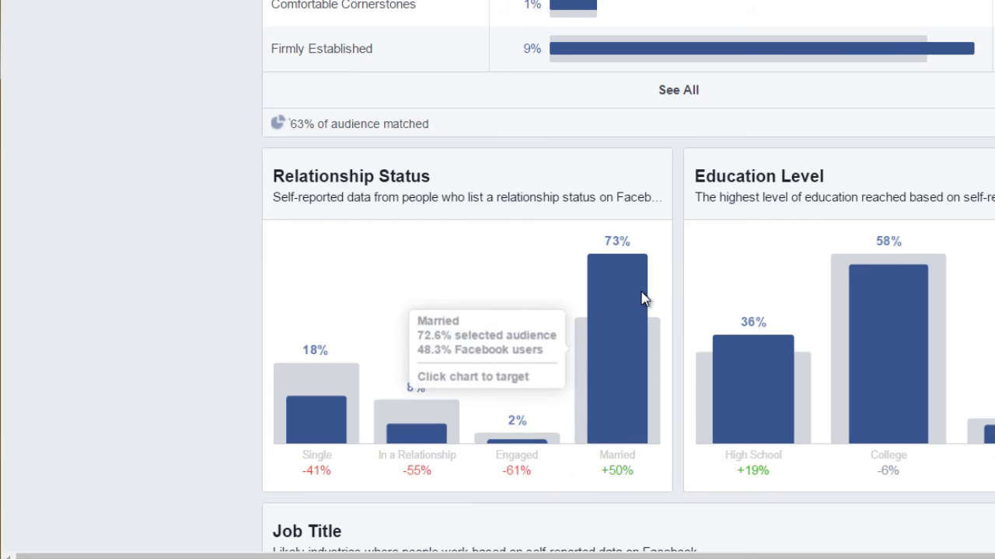
scroll(878, 299, "down", 3)
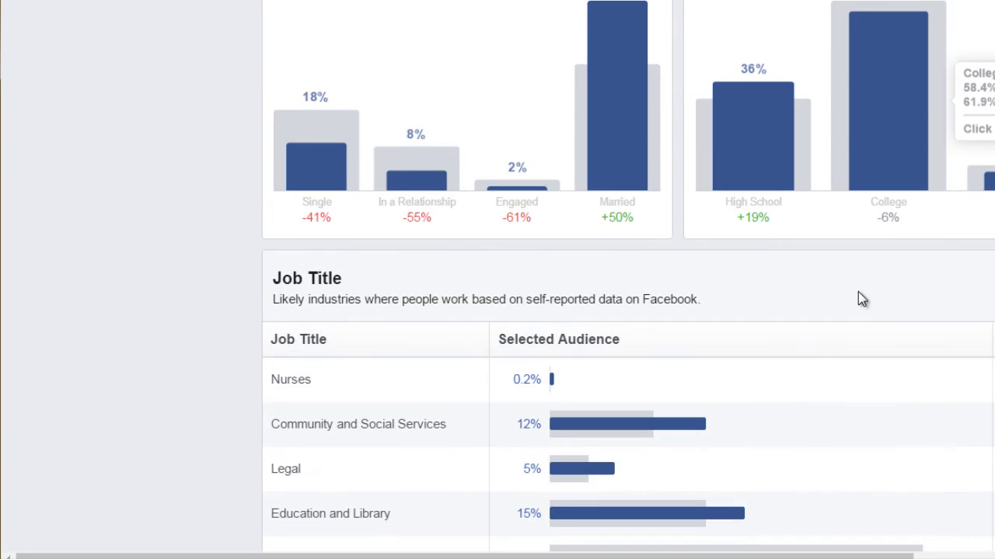
scroll(861, 299, "down", 3)
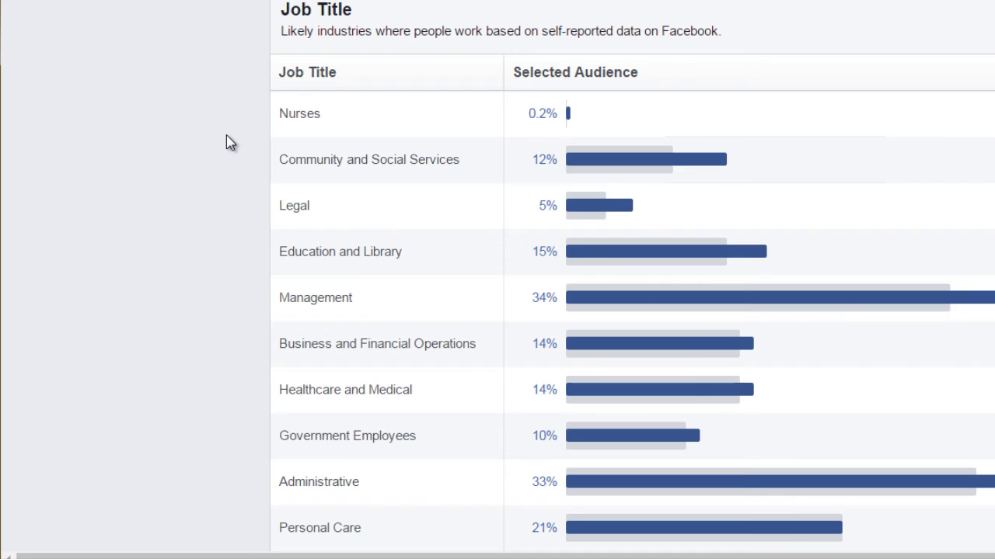
scroll(232, 139, "down", 1)
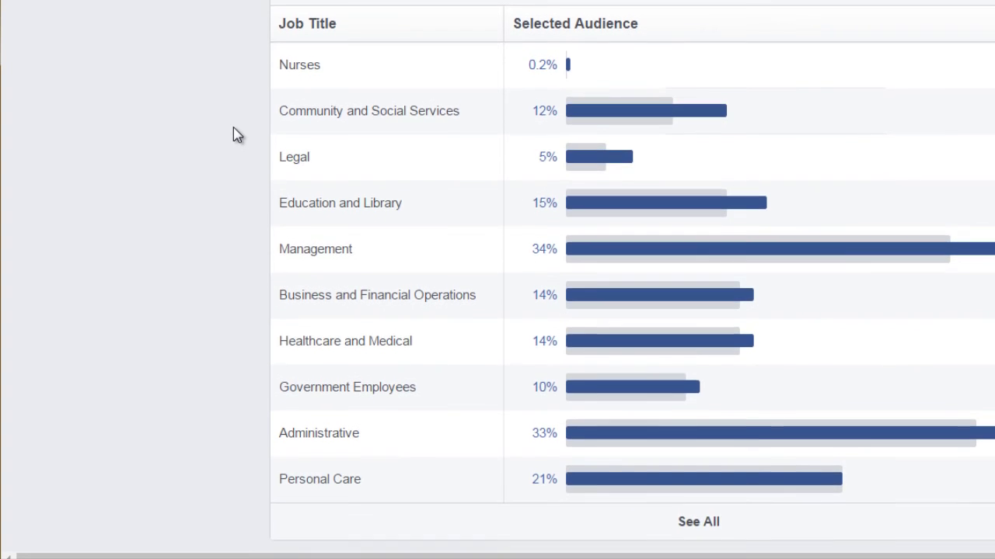
- Review the audience's top page-like categories and its top cities
scroll(233, 134, "up", 10)
scroll(252, 140, "up", 5)
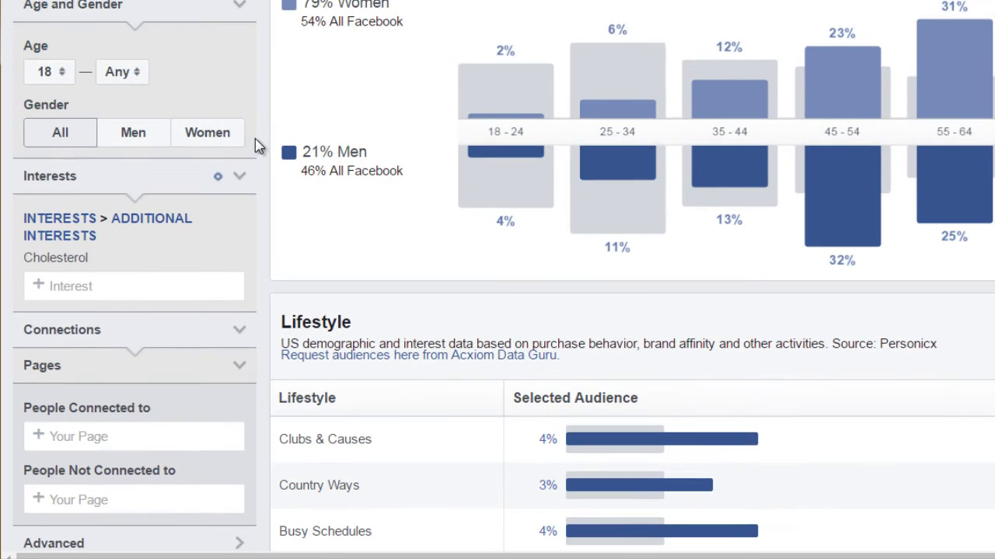
scroll(258, 142, "up", 1)
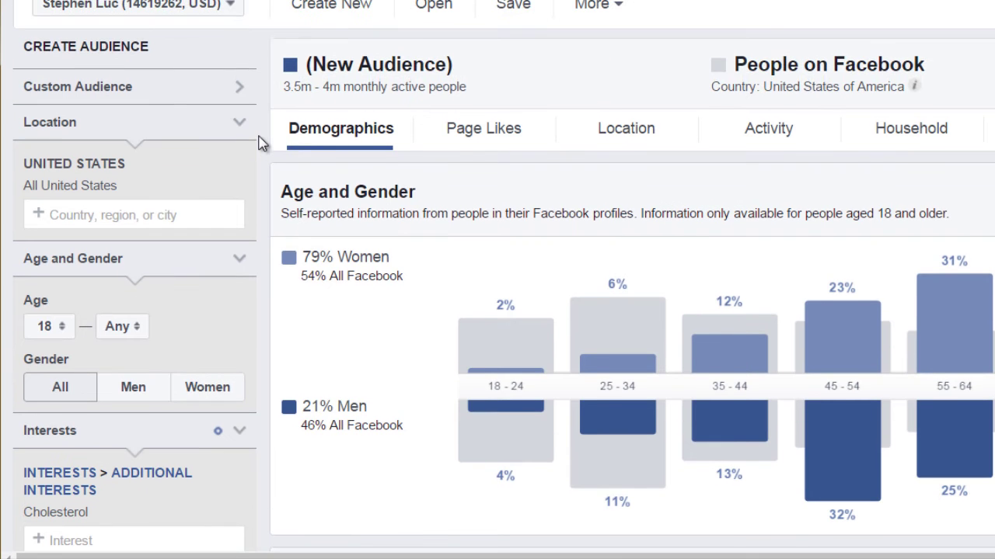
left_click(510, 138)
scroll(524, 198, "down", 2)
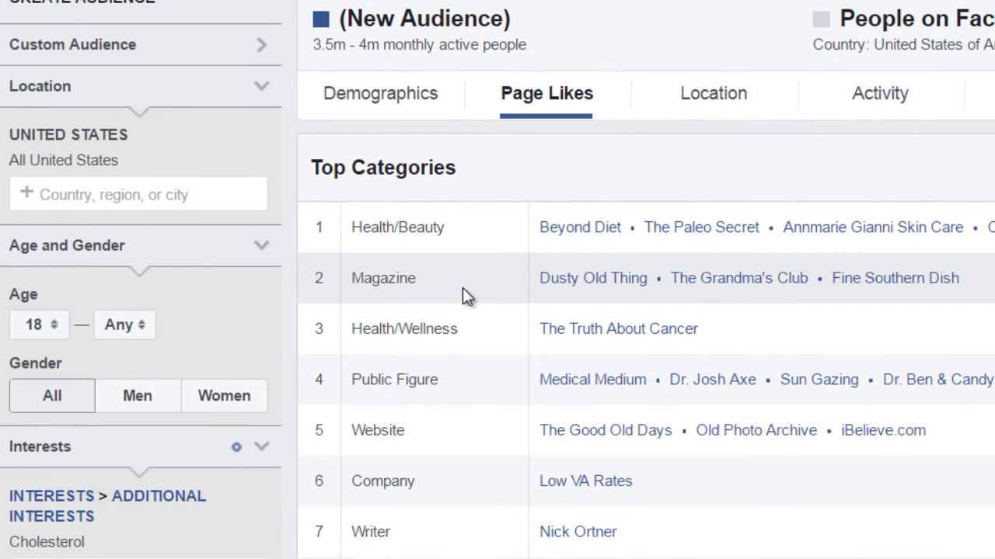
left_click(740, 103)
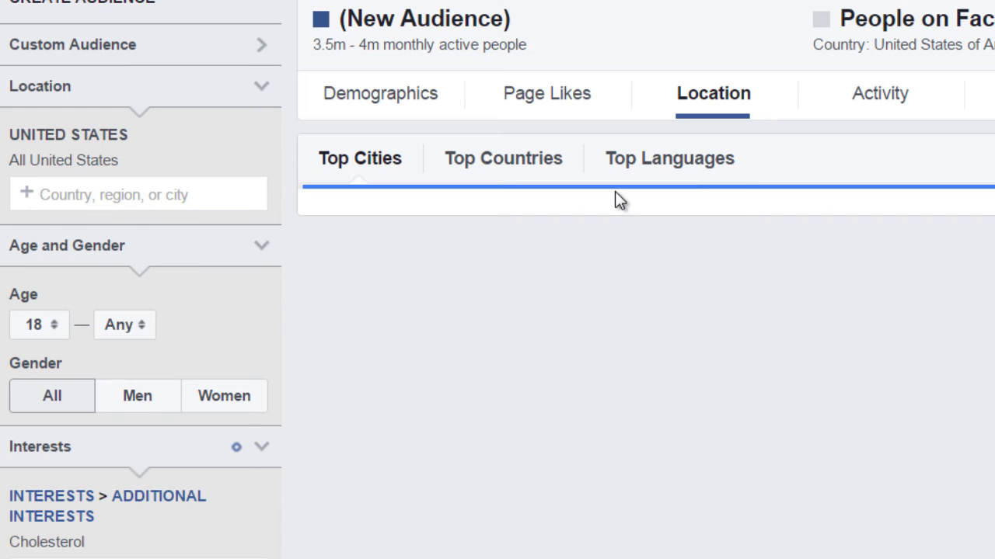
scroll(615, 192, "down", 1)
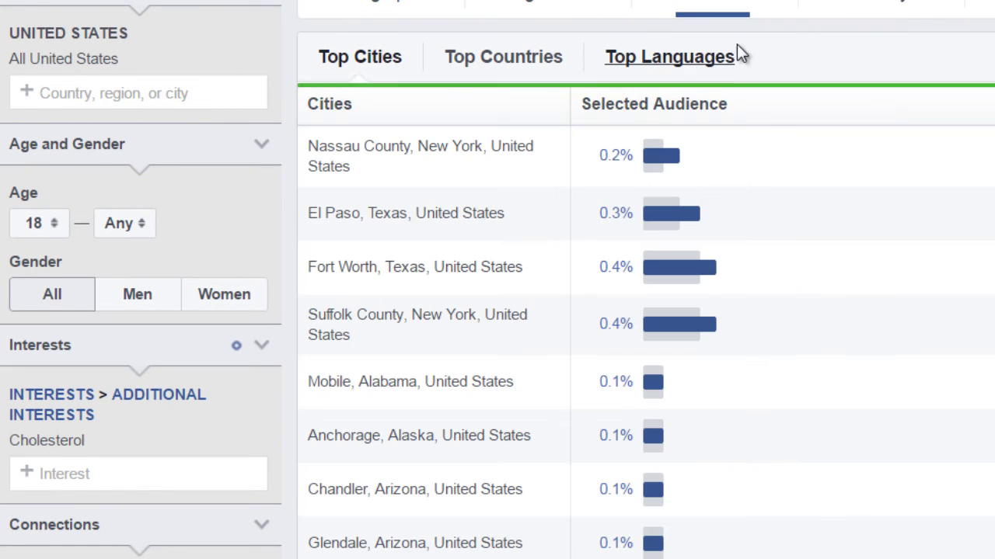
- Examine the audience's activity data, including pages liked, comments, ads clicked and device usage
left_click(903, 3)
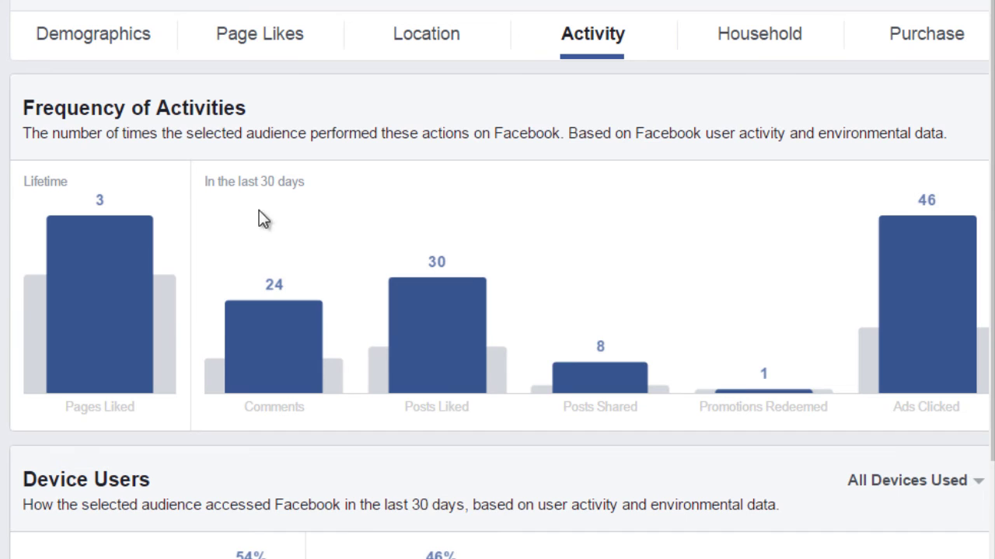
mouse_move(359, 223)
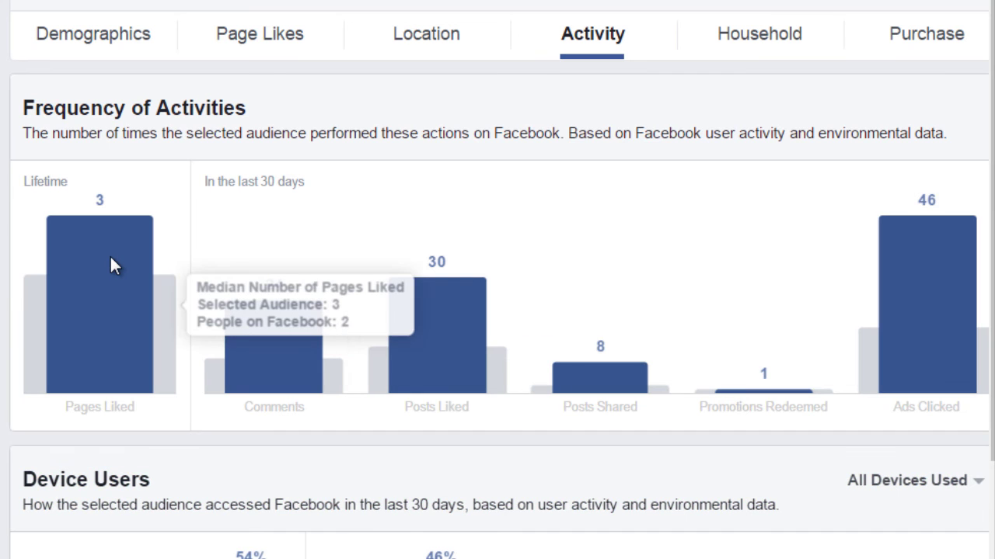
scroll(174, 233, "down", 3)
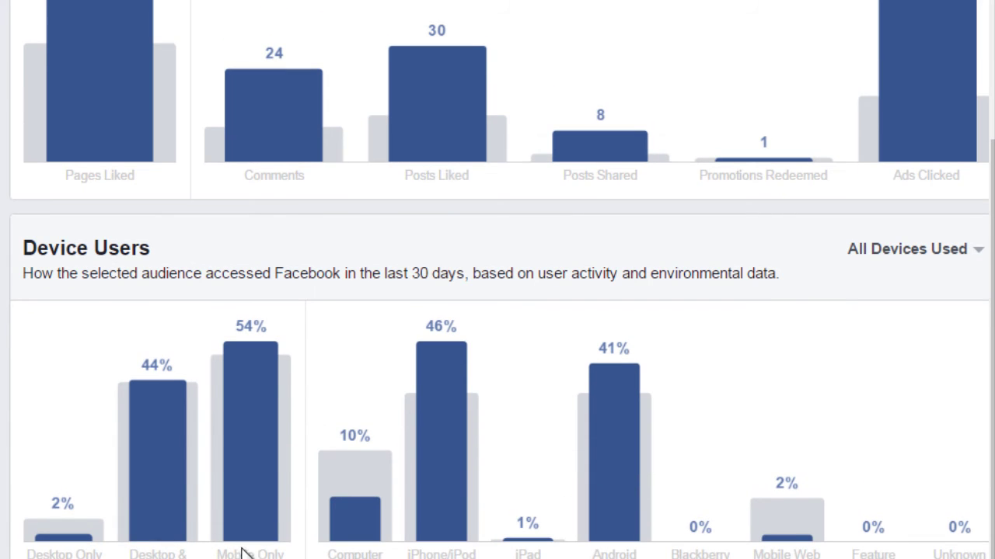
mouse_move(269, 354)
scroll(730, 260, "up", 3)
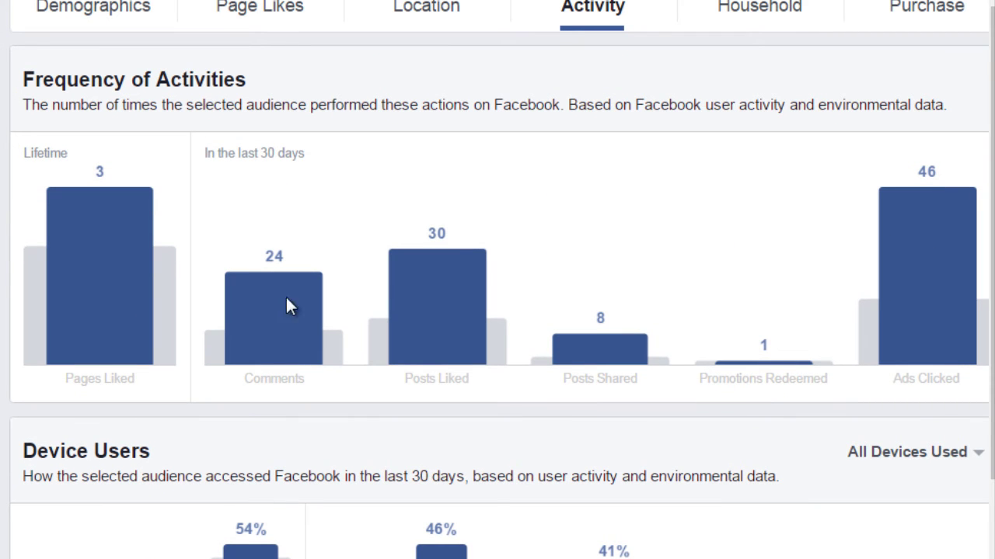
mouse_move(60, 295)
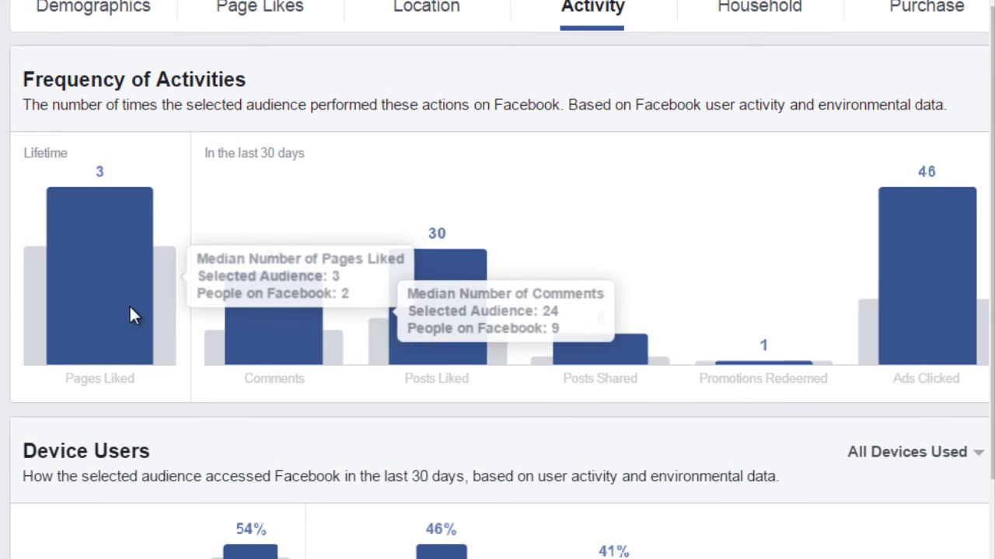
mouse_move(930, 237)
scroll(932, 247, "up", 2)
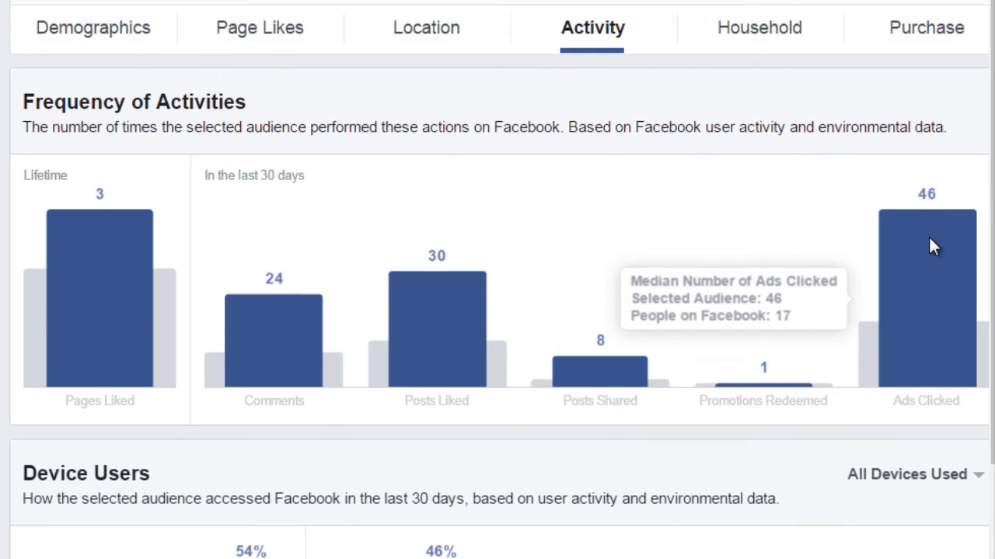
- Review the audience's household income data and its retail and online purchase data
left_click(759, 133)
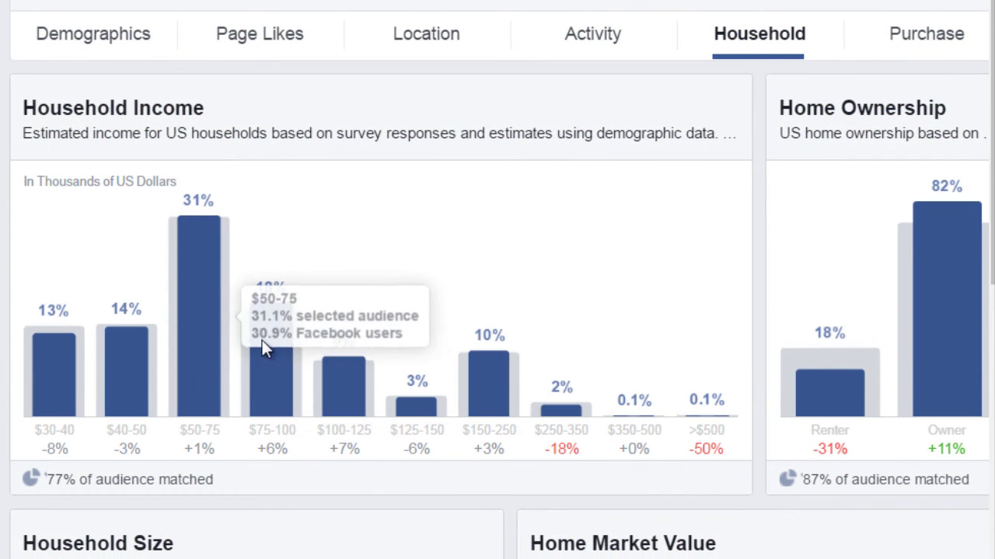
left_click(920, 35)
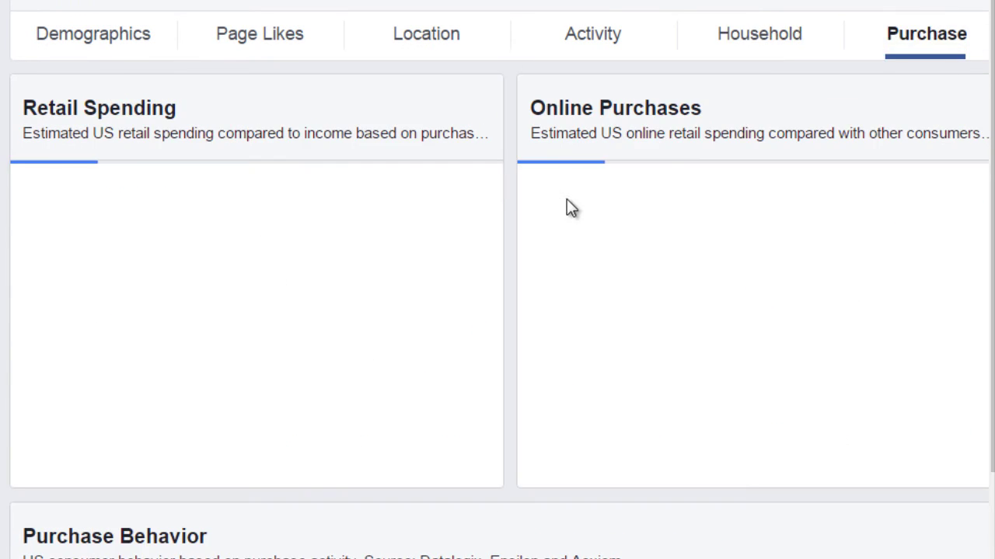
scroll(554, 194, "down", 3)
scroll(553, 192, "up", 4)
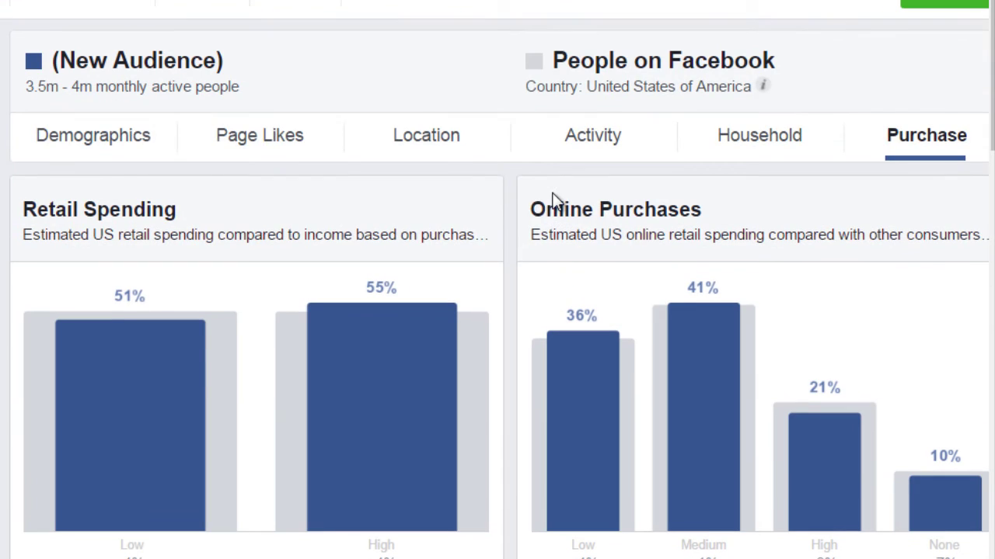
- In the demographics view, replace the Cholesterol interest with Olympic weightlifting and narrow the audience to men aged 25–34
left_click(60, 154)
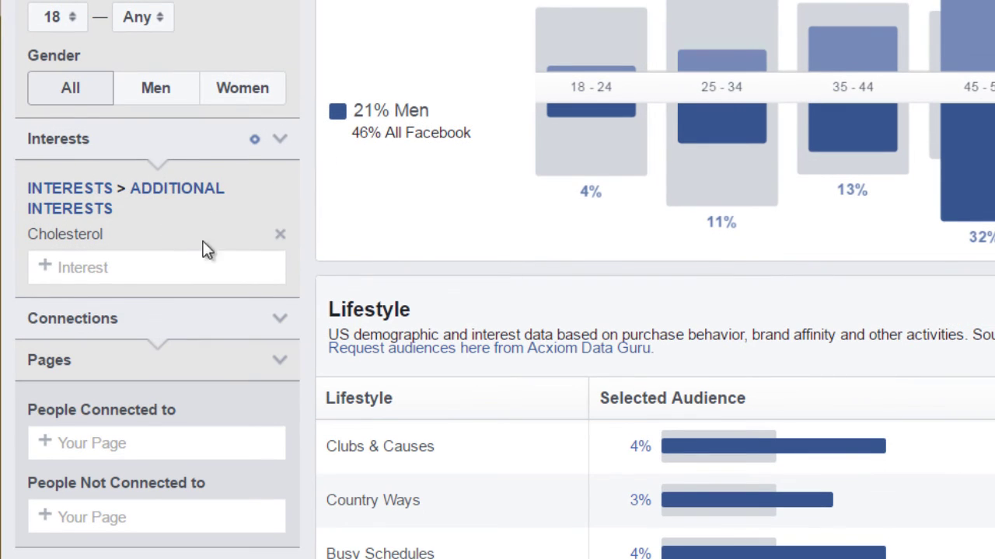
left_click(280, 234)
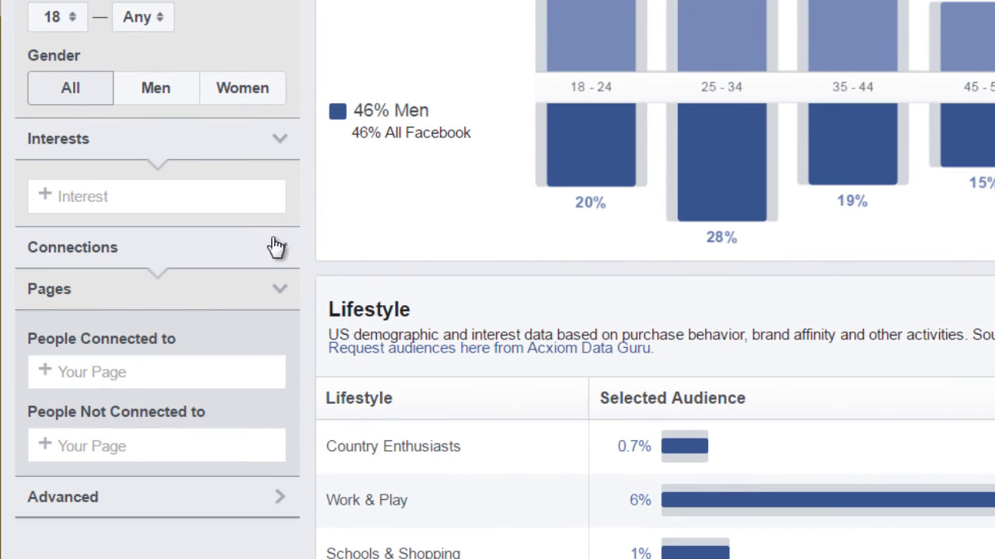
left_click(153, 197)
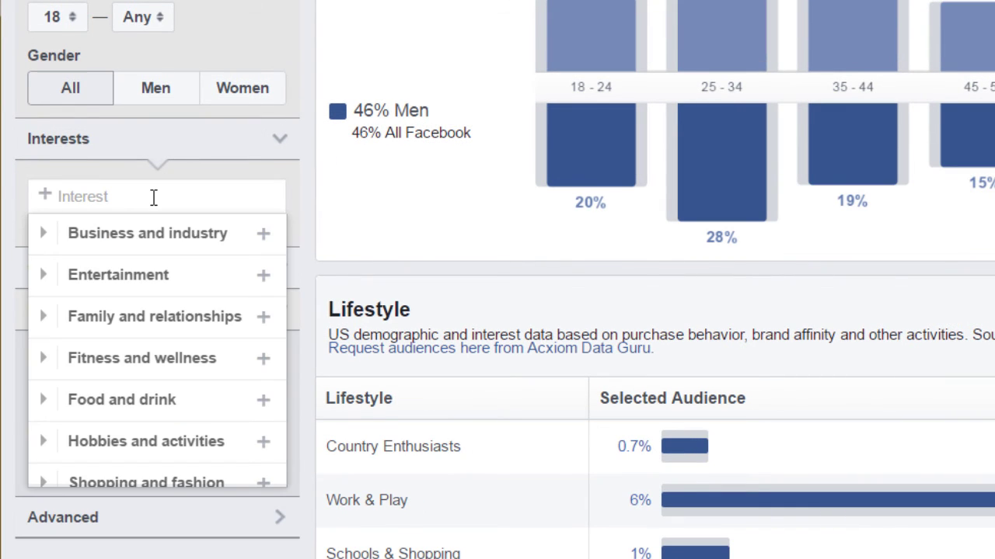
type("weightlif")
key("Return")
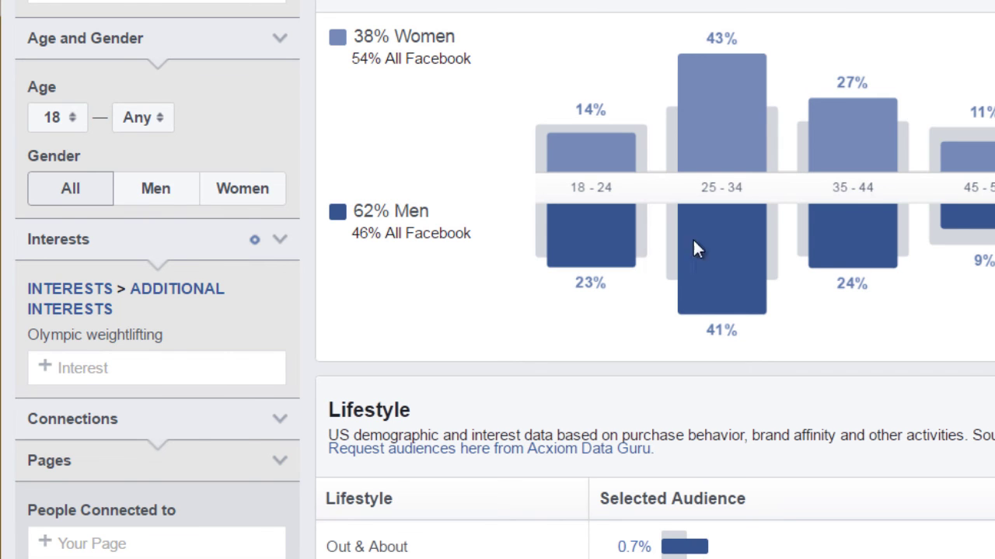
mouse_move(736, 256)
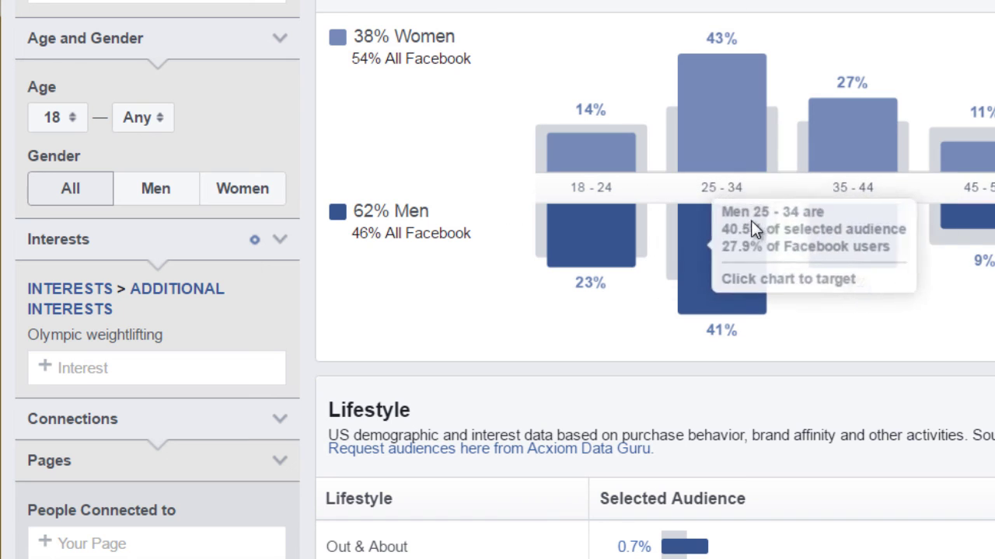
left_click(718, 243)
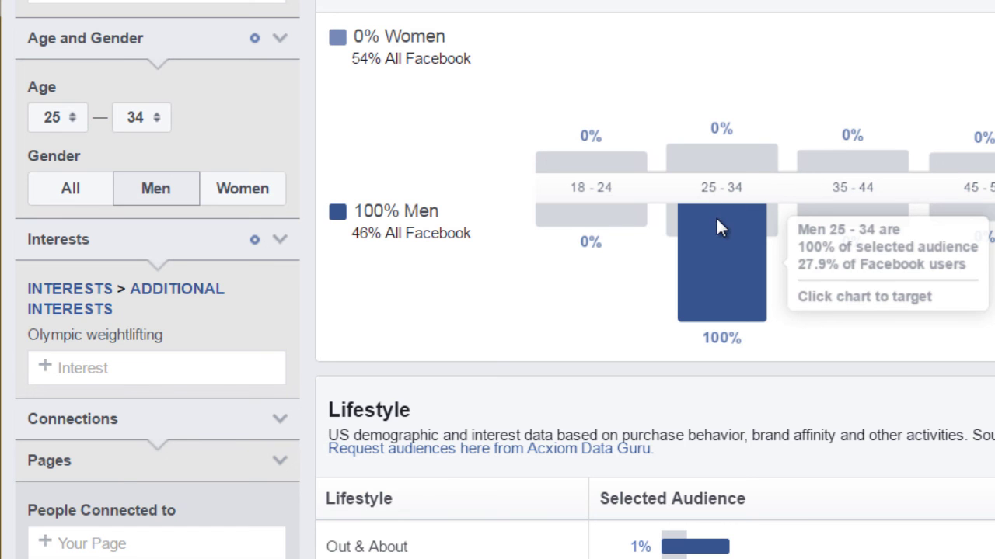
- Examine the lifestyle, relationship status, education level and job title breakdowns for men aged 25–34 interested in Olympic weightlifting
scroll(449, 304, "down", 4)
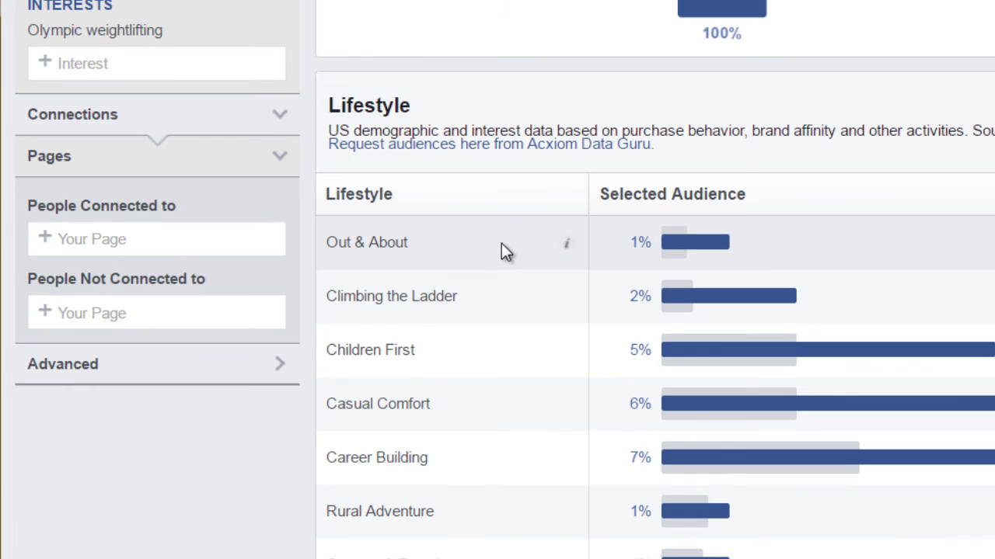
scroll(519, 241, "down", 3)
scroll(518, 239, "up", 3)
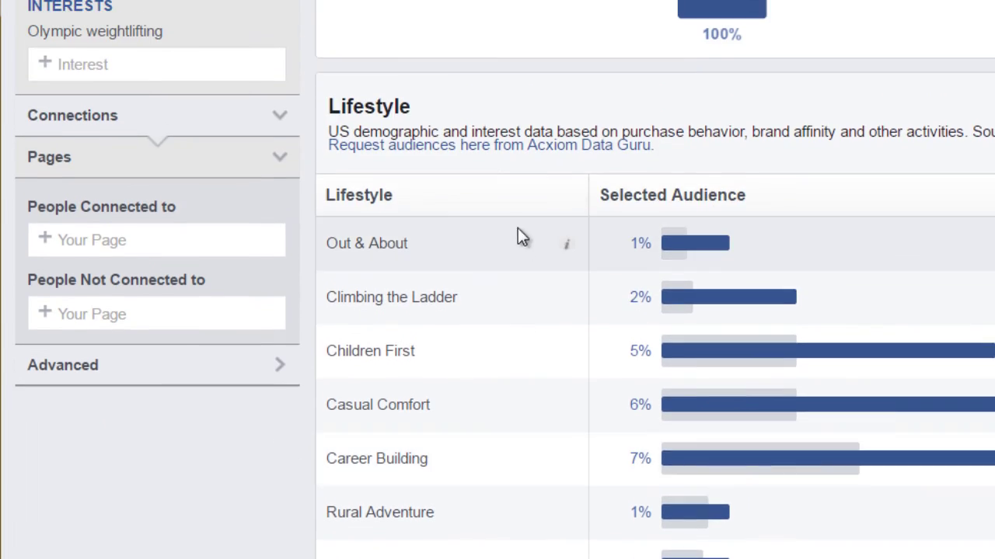
scroll(517, 235, "down", 3)
scroll(516, 225, "down", 2)
scroll(515, 220, "down", 7)
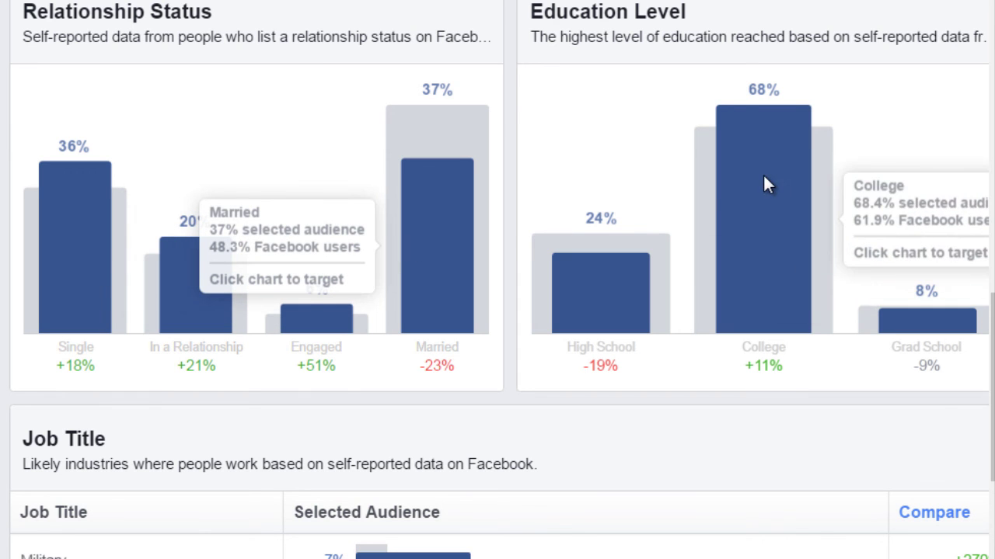
scroll(764, 182, "down", 4)
scroll(93, 294, "down", 3)
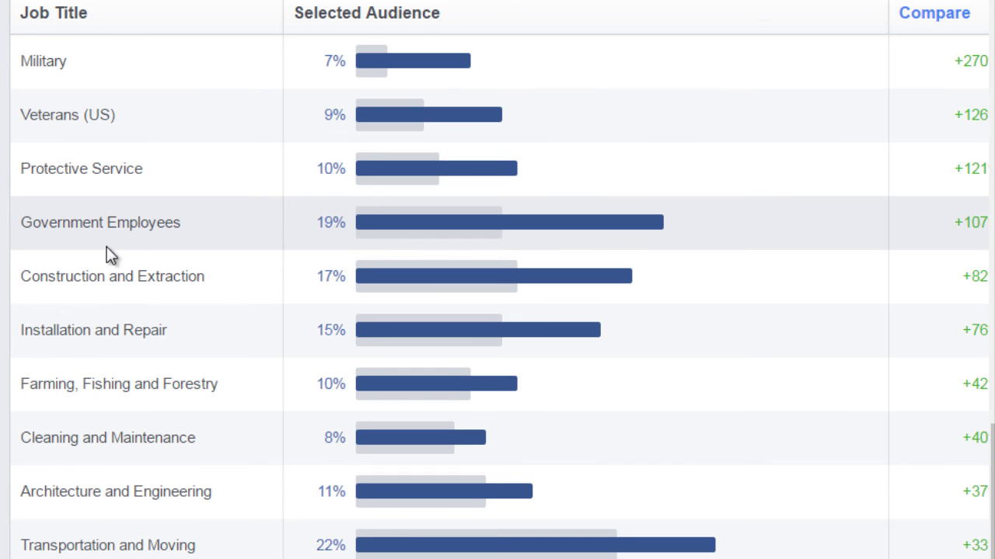
scroll(7, 203, "up", 15)
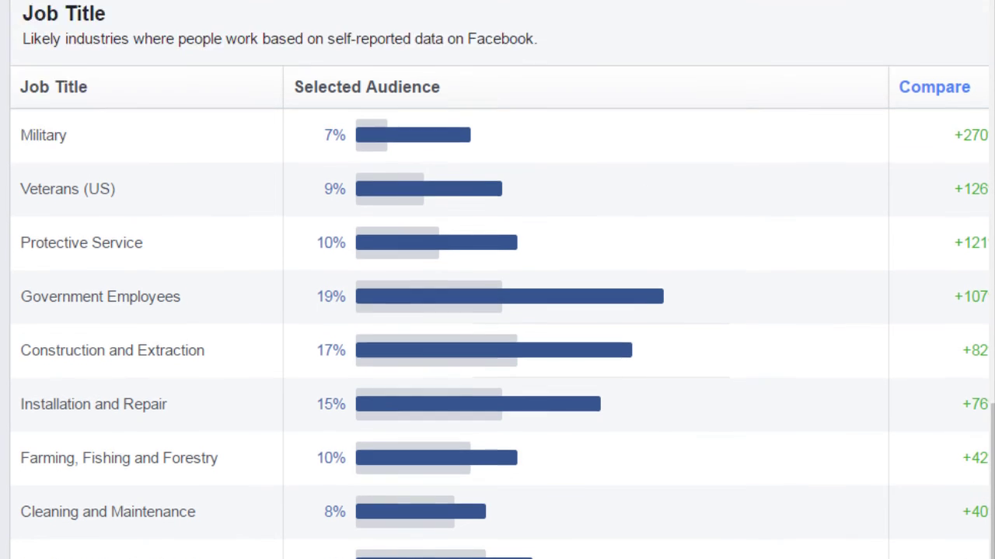
scroll(7, 203, "up", 5)
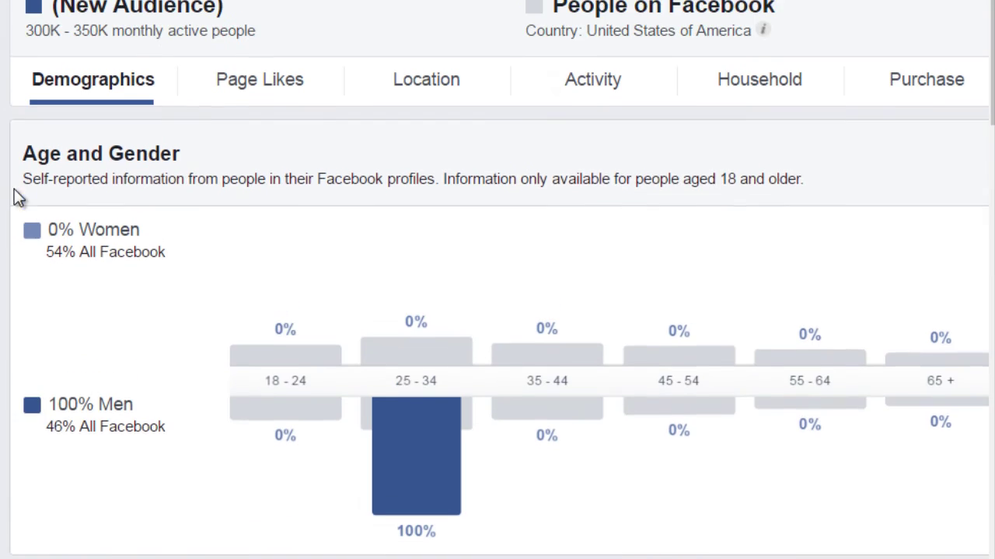